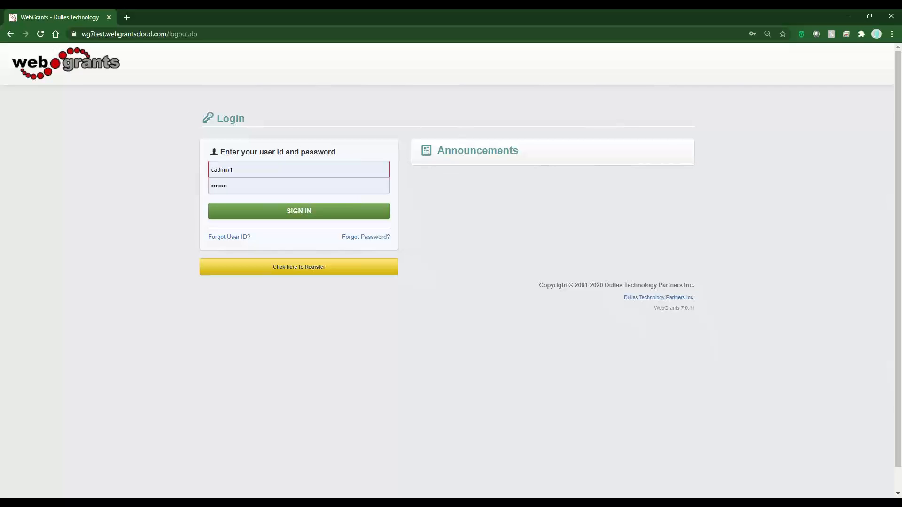
Sign in and open the General Information of the funding opportunity 598 - Training - Example Funding Opportunity.
{"action": "left_click", "coordinate": [287, 207]}
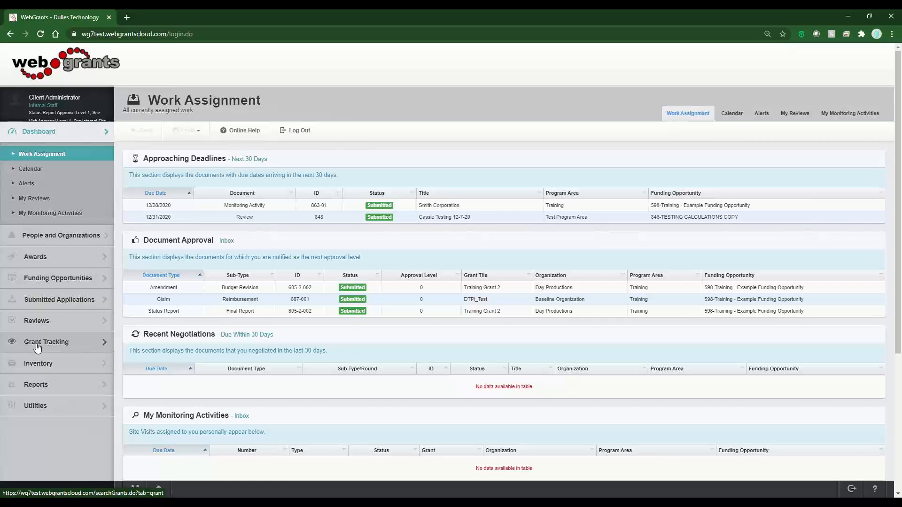
{"action": "left_click", "coordinate": [39, 282]}
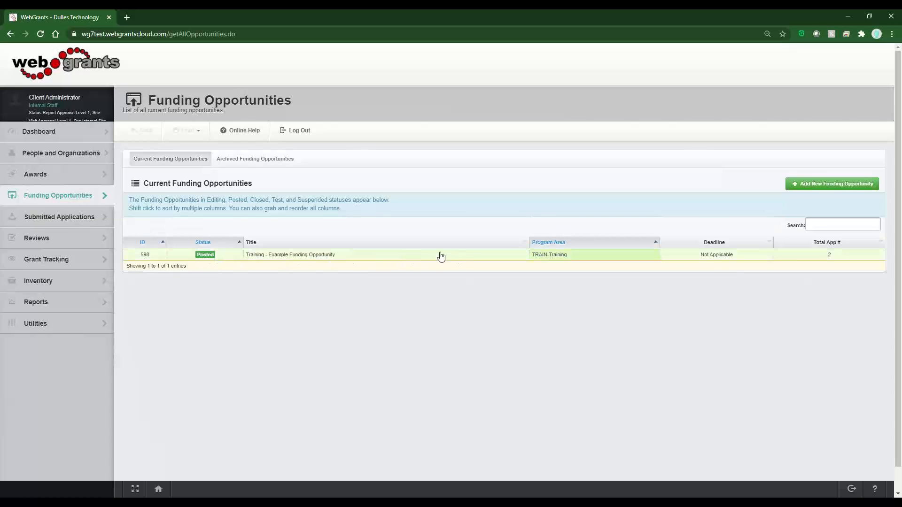
{"action": "left_click", "coordinate": [322, 257]}
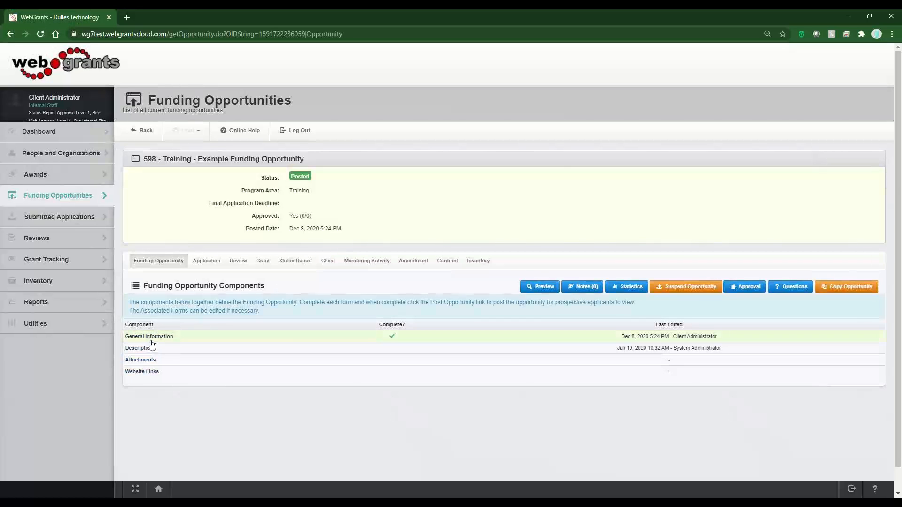
{"action": "left_click", "coordinate": [151, 339]}
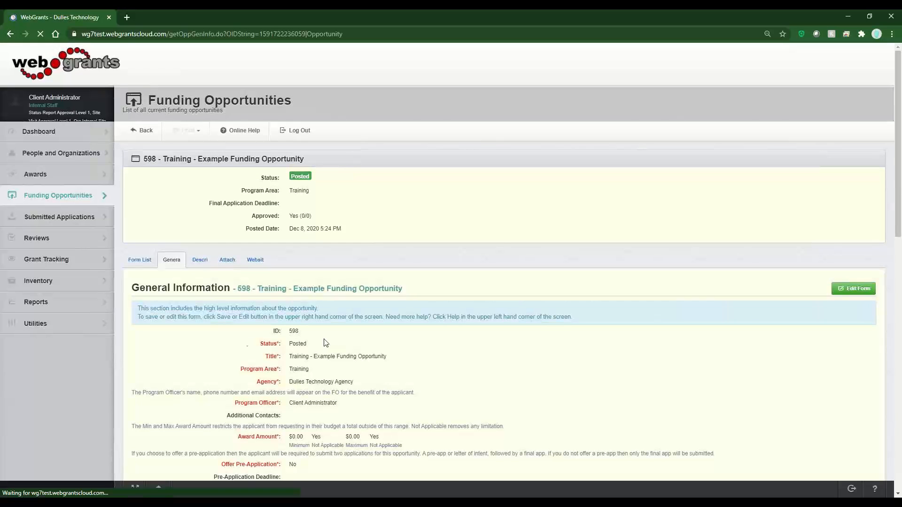
Set the funding opportunity's status to Closed in its General Information form and save it.
{"action": "left_click", "coordinate": [854, 289]}
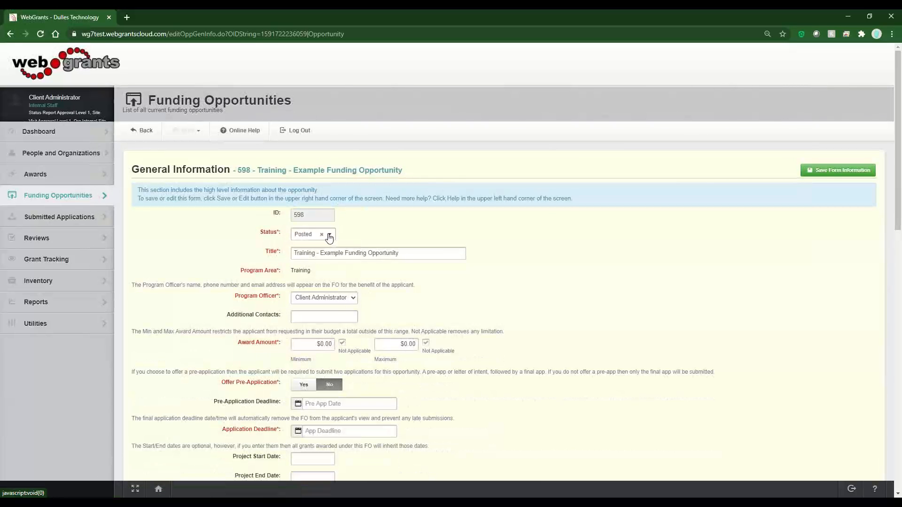
{"action": "left_click", "coordinate": [330, 237]}
{"action": "left_click", "coordinate": [307, 258]}
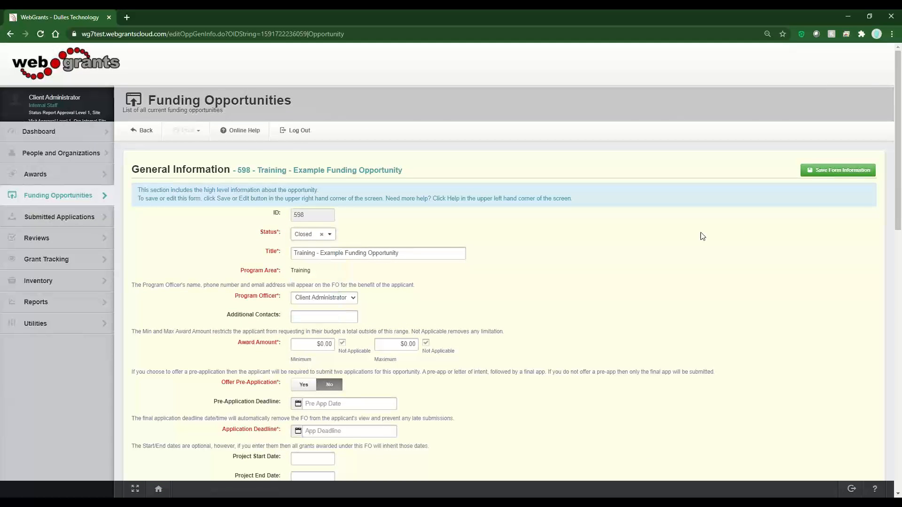
{"action": "left_click", "coordinate": [828, 174]}
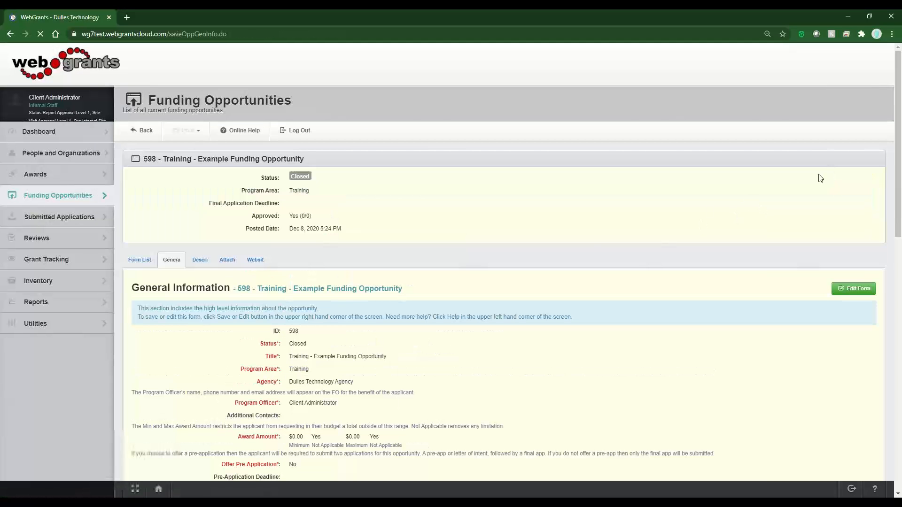
Review the grant forms set up for the Training - Example Funding Opportunity.
{"action": "left_click", "coordinate": [138, 261]}
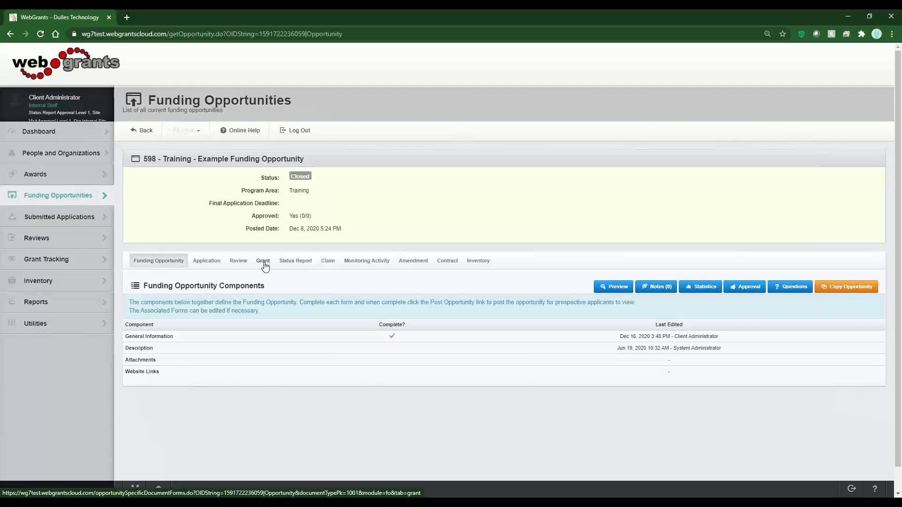
{"action": "left_click", "coordinate": [265, 264]}
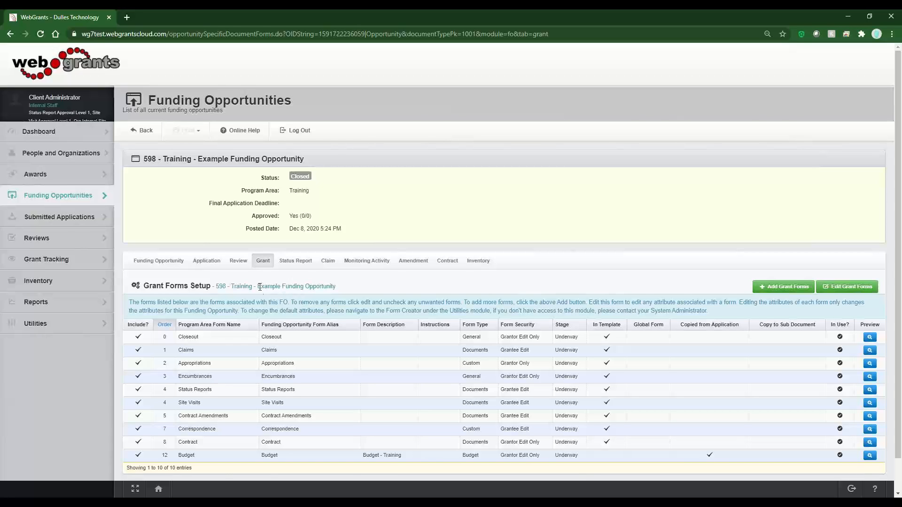
Look up Baseline Organization in the Organizations Database and review its details and associated people.
{"action": "left_click", "coordinate": [71, 153]}
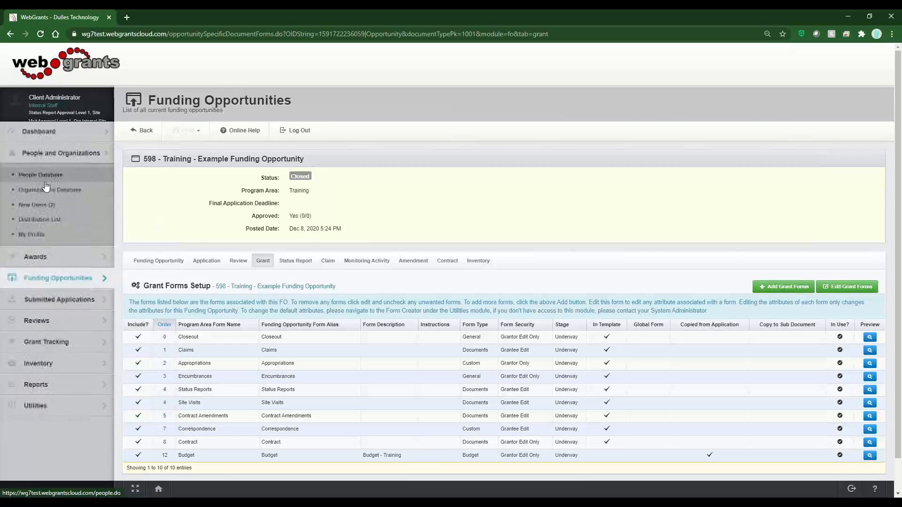
{"action": "left_click", "coordinate": [44, 190]}
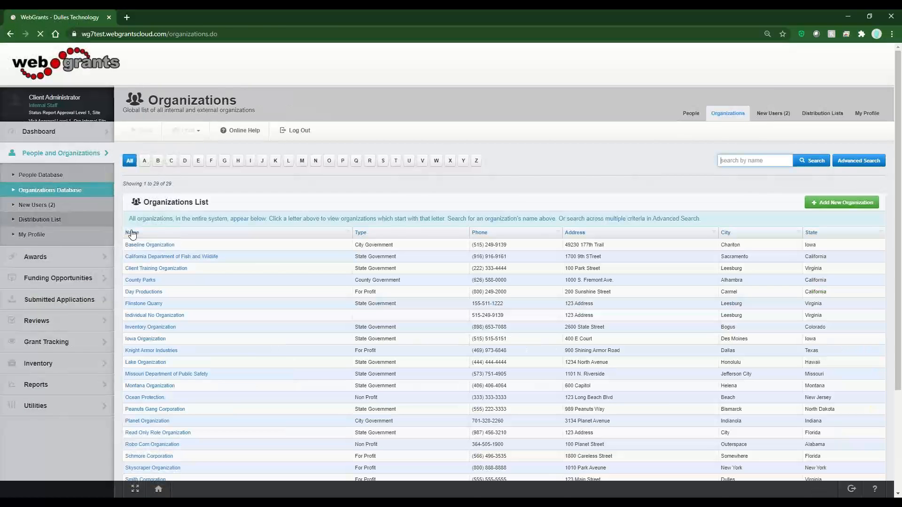
{"action": "left_click", "coordinate": [143, 247]}
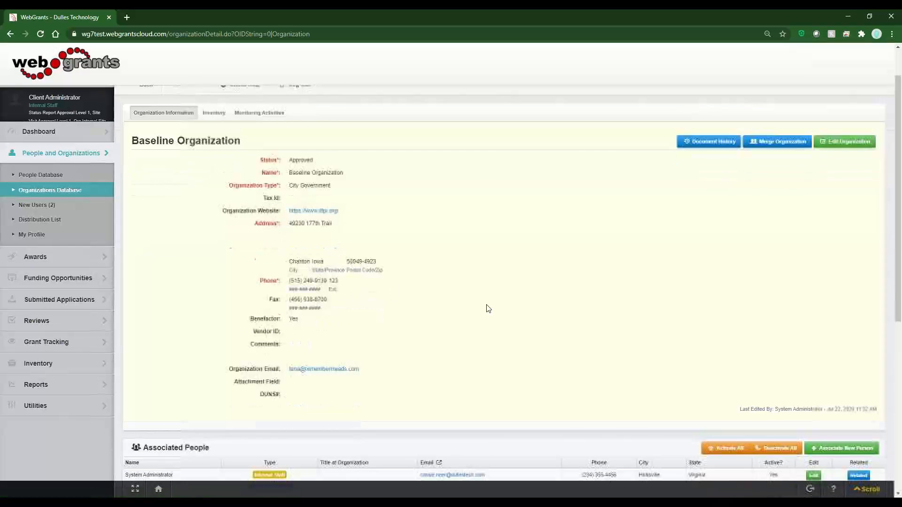
{"action": "scroll", "coordinate": [487, 308], "scroll_direction": "down", "scroll_amount": 5}
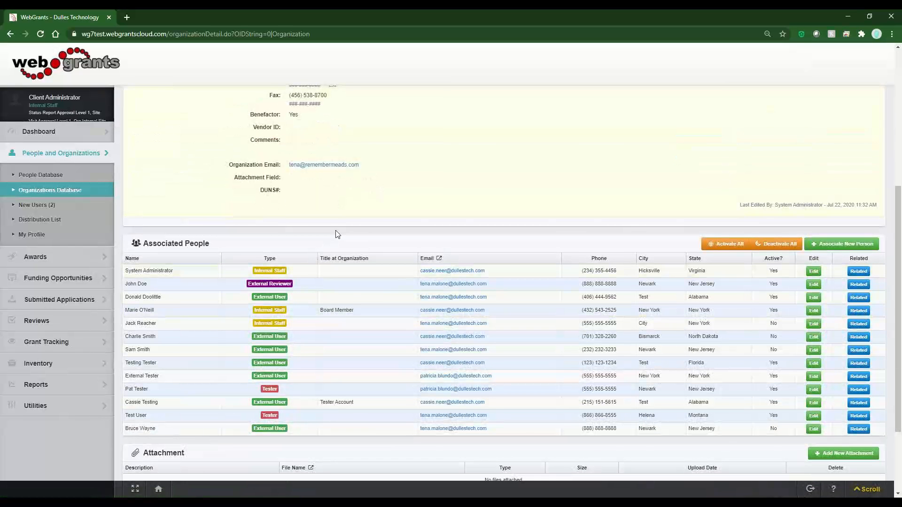
{"action": "scroll", "coordinate": [335, 235], "scroll_direction": "up", "scroll_amount": 5}
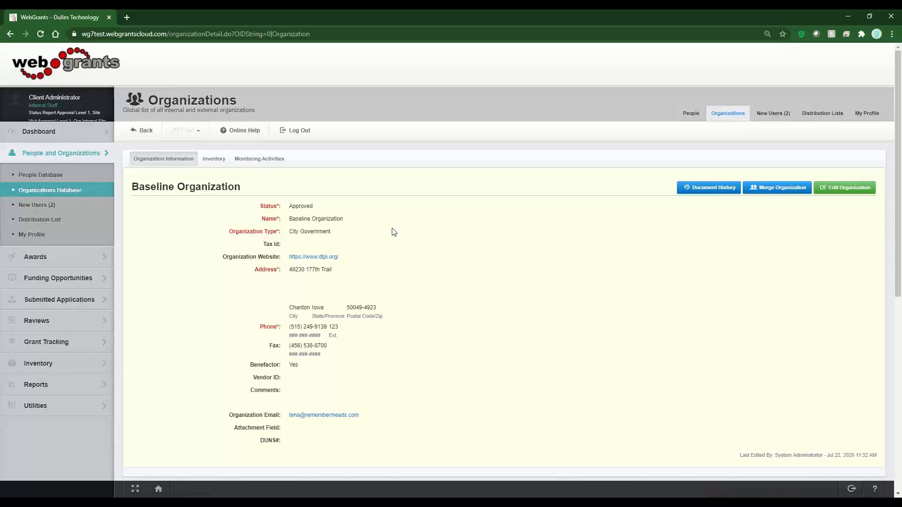
{"action": "scroll", "coordinate": [395, 235], "scroll_direction": "down", "scroll_amount": 5}
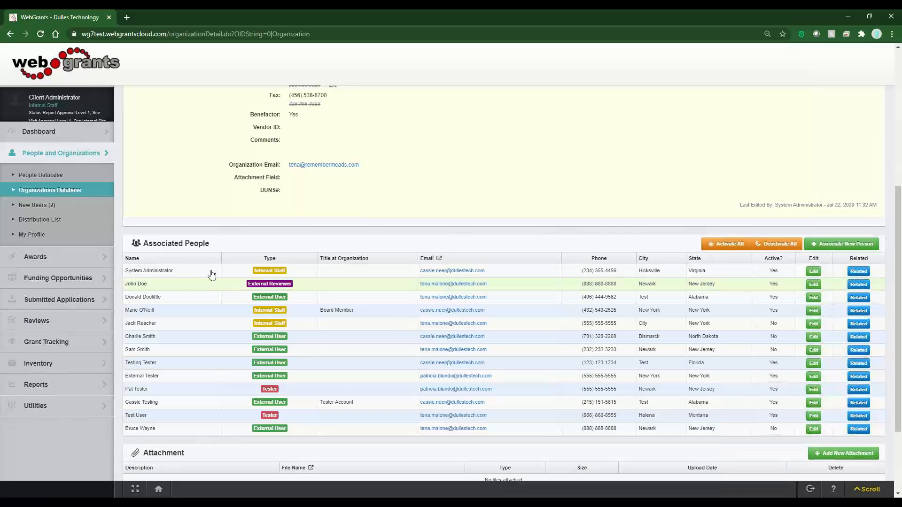
{"action": "scroll", "coordinate": [394, 201], "scroll_direction": "up", "scroll_amount": 5}
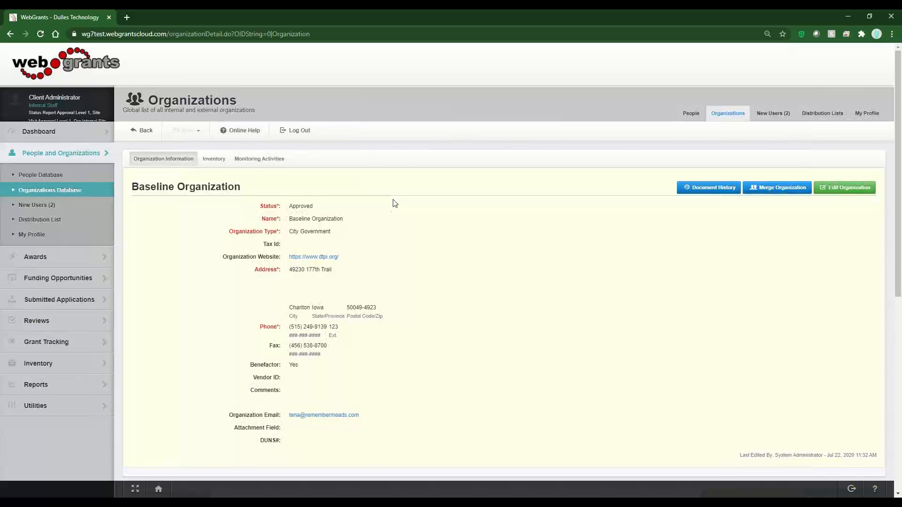
Start a new grant in Grant Tracking under the funding opportunity 598 - Training - Example Funding Opportunity.
{"action": "left_click", "coordinate": [38, 346]}
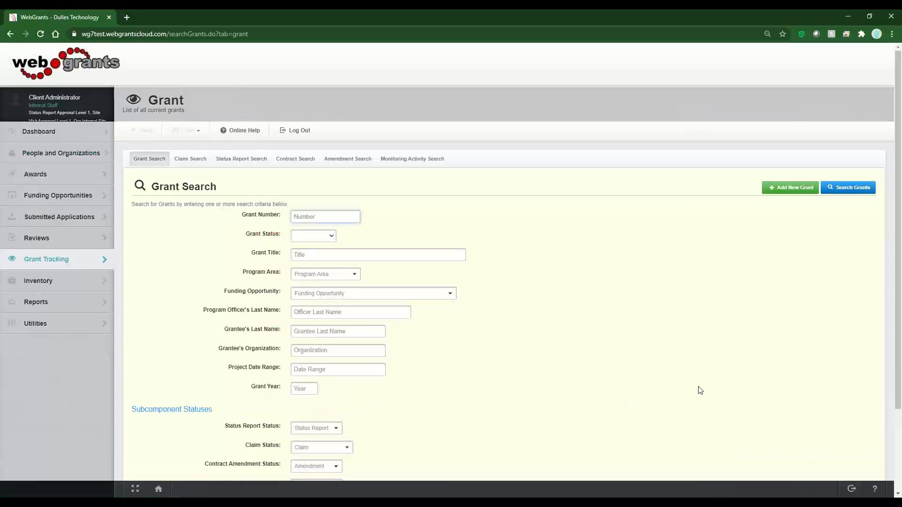
{"action": "left_click", "coordinate": [799, 190]}
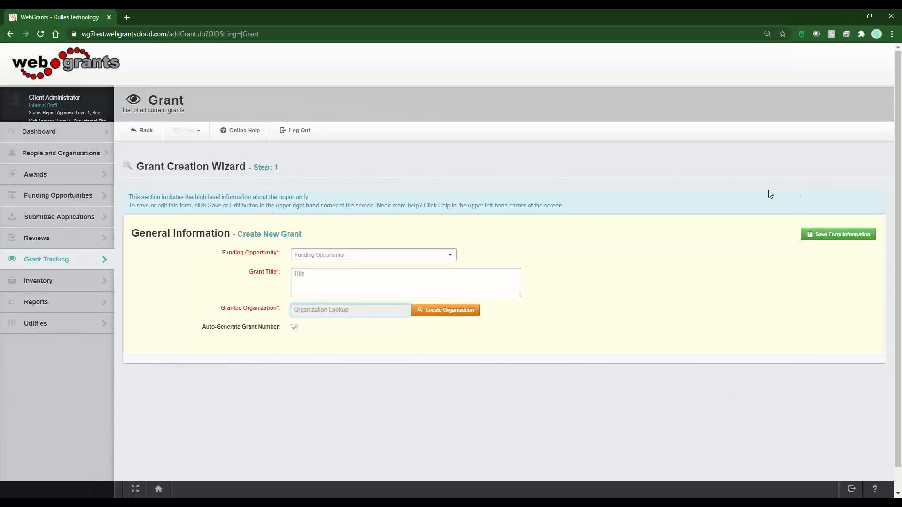
{"action": "left_click_drag", "start_coordinate": [280, 167], "coordinate": [253, 171]}
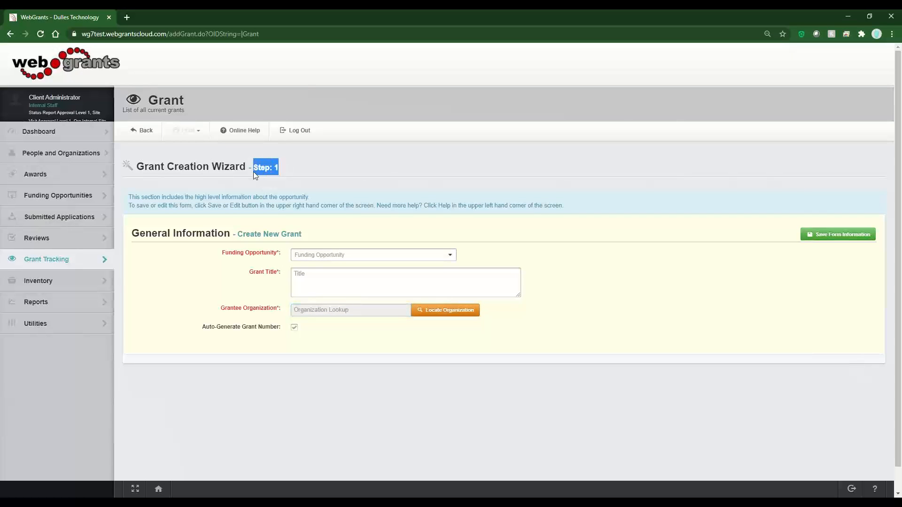
{"action": "left_click", "coordinate": [363, 172]}
{"action": "left_click", "coordinate": [353, 257]}
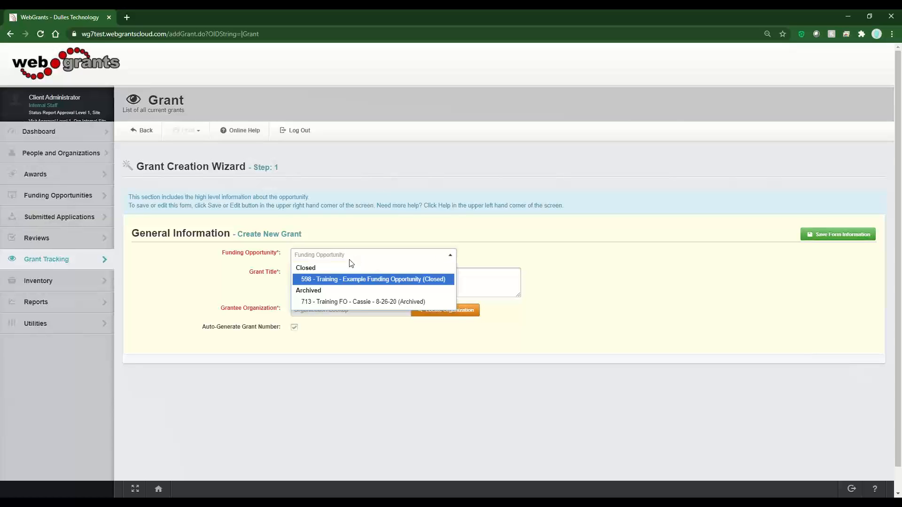
{"action": "left_click", "coordinate": [345, 277]}
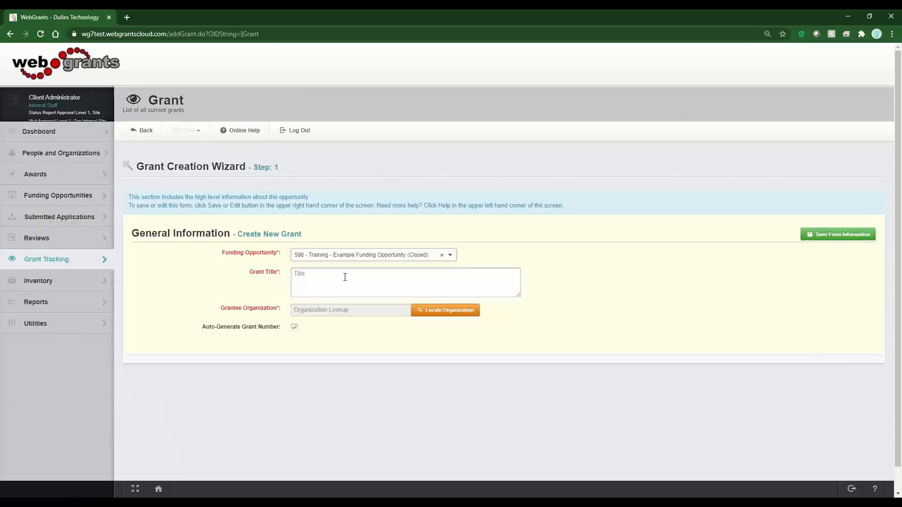
Title the grant "DTPi Training Grant - Manual Grant" and select Baseline Organization as the grantee organization.
{"action": "left_click", "coordinate": [345, 277]}
{"action": "type", "text": "D"}
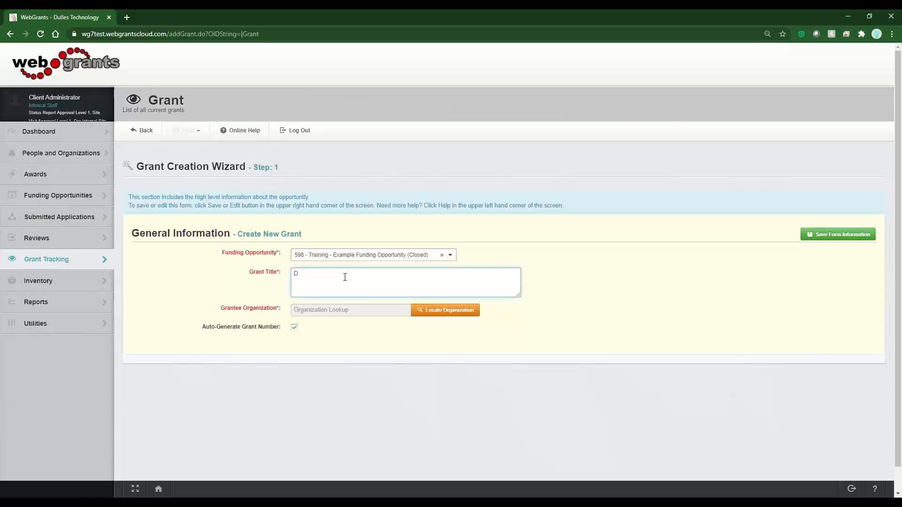
{"action": "type", "text": "TPi Training Grant - Manual Grant"}
{"action": "left_click", "coordinate": [462, 314]}
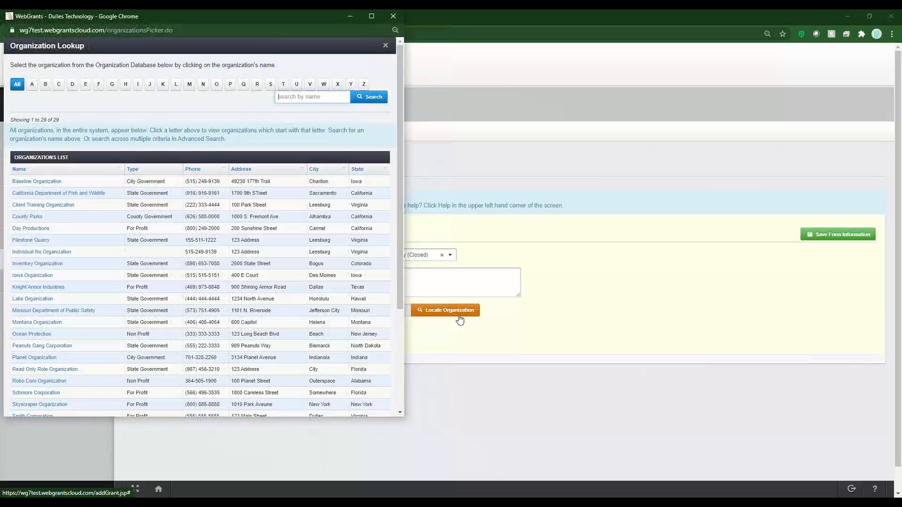
{"action": "left_click", "coordinate": [37, 182]}
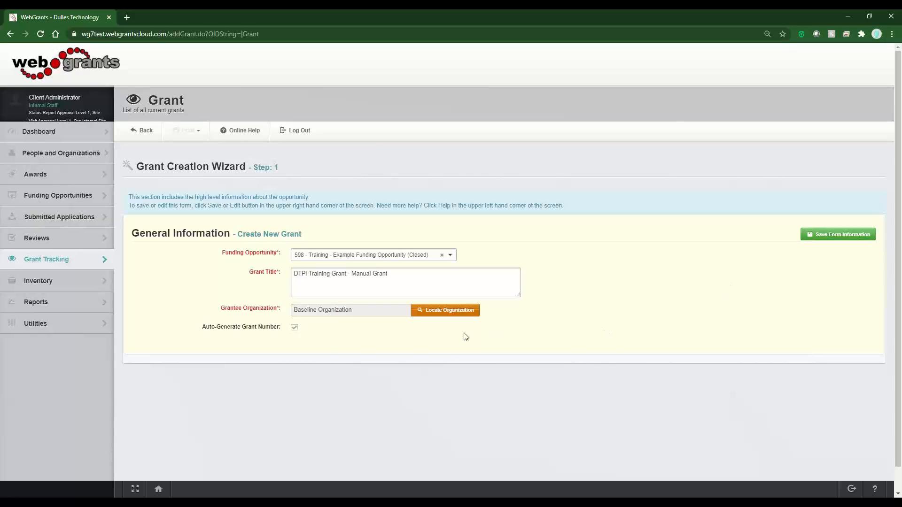
Save the new grant's first-step information with Auto-Generate Grant Number enabled.
{"action": "left_click", "coordinate": [294, 329]}
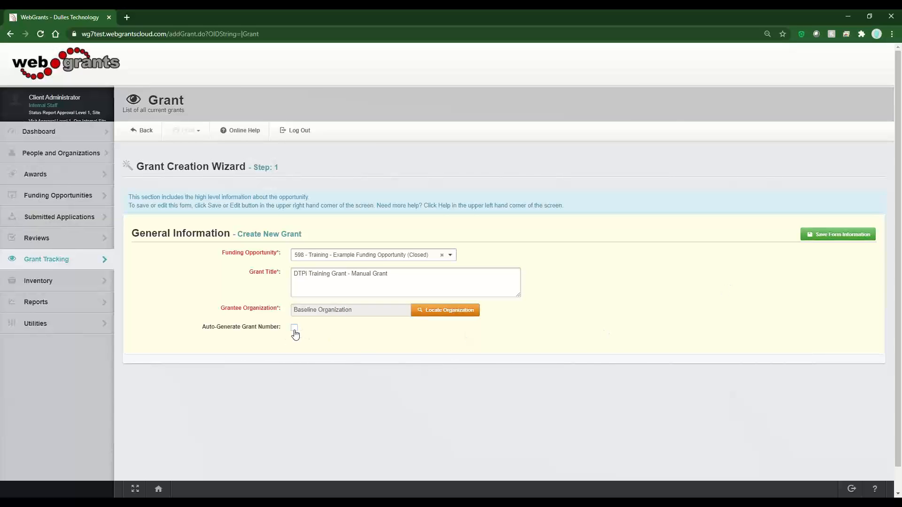
{"action": "left_click", "coordinate": [295, 329]}
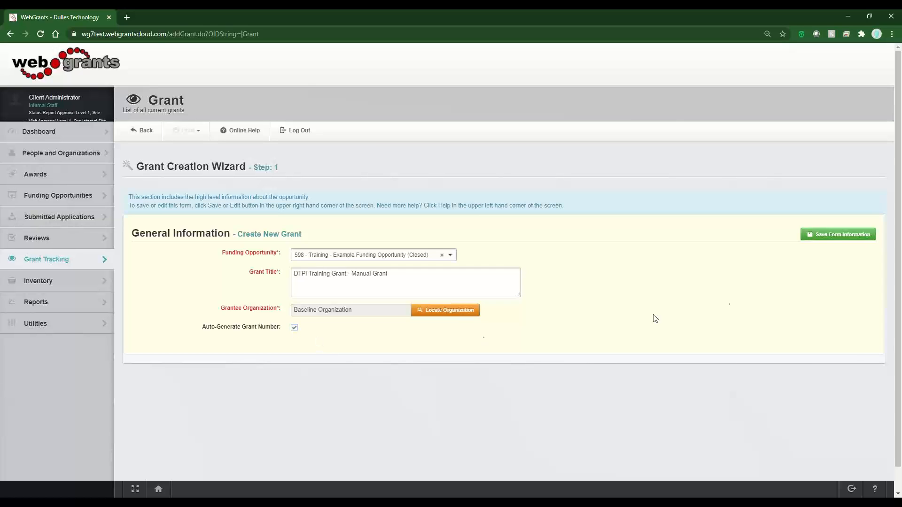
{"action": "left_click", "coordinate": [831, 239]}
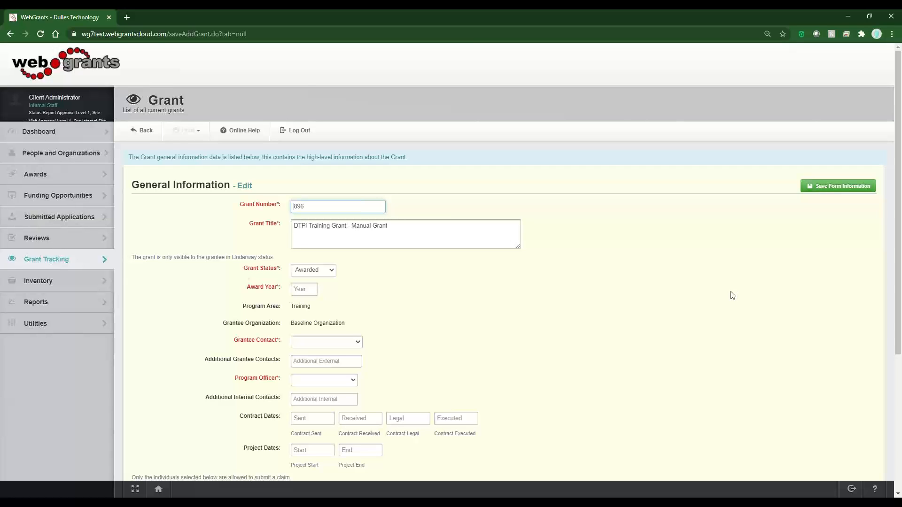
Change the grant number to Training-896 and enter 2021 as the award year, keeping the Awarded status.
{"action": "type", "text": "Training-"}
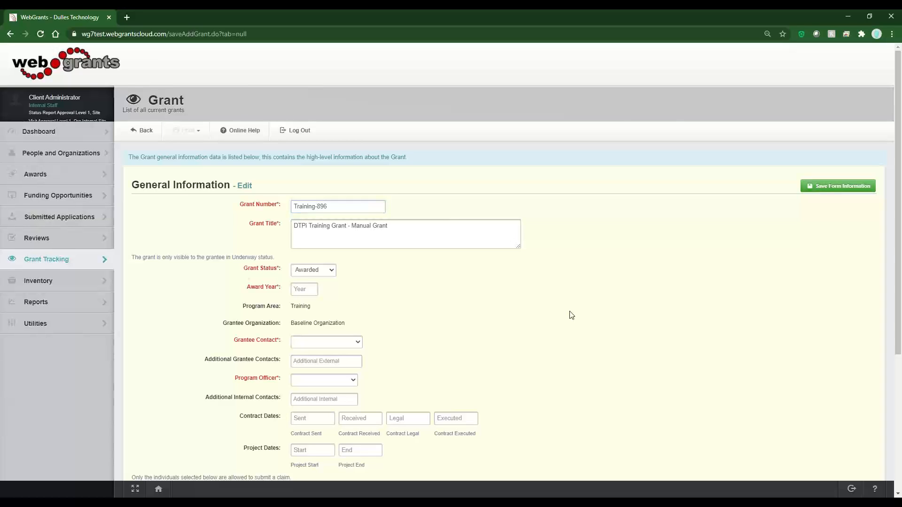
{"action": "left_click", "coordinate": [330, 280]}
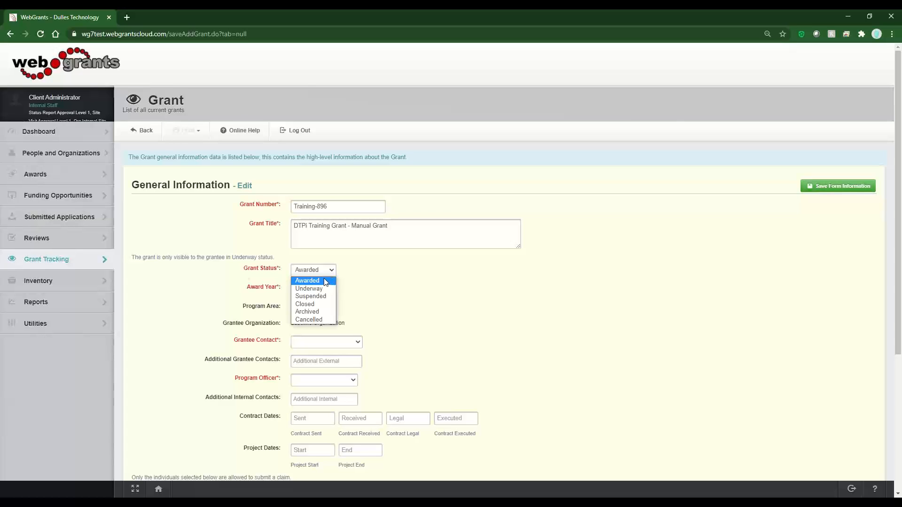
{"action": "left_click", "coordinate": [364, 277]}
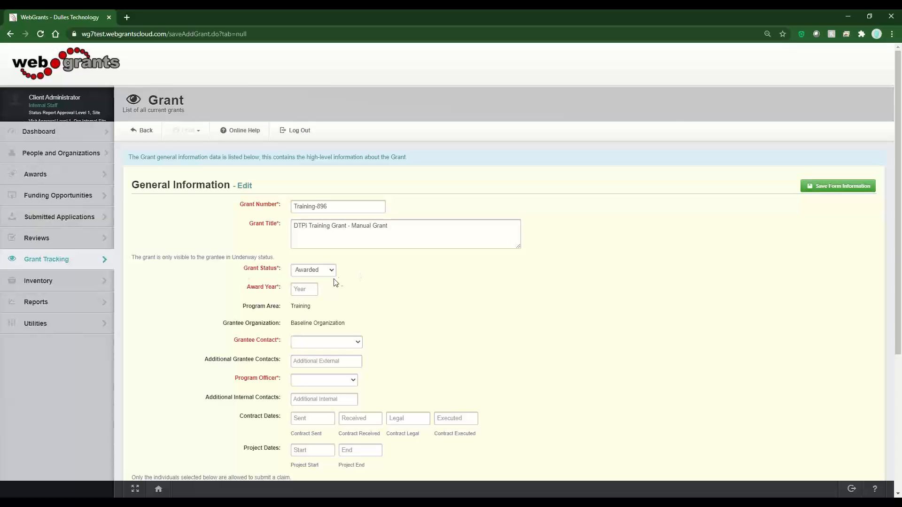
{"action": "left_click", "coordinate": [299, 288]}
{"action": "type", "text": "2021"}
{"action": "left_click", "coordinate": [419, 290]}
Choose the grantee contact and add one additional grantee contact from the organization's people.
{"action": "left_click", "coordinate": [355, 344]}
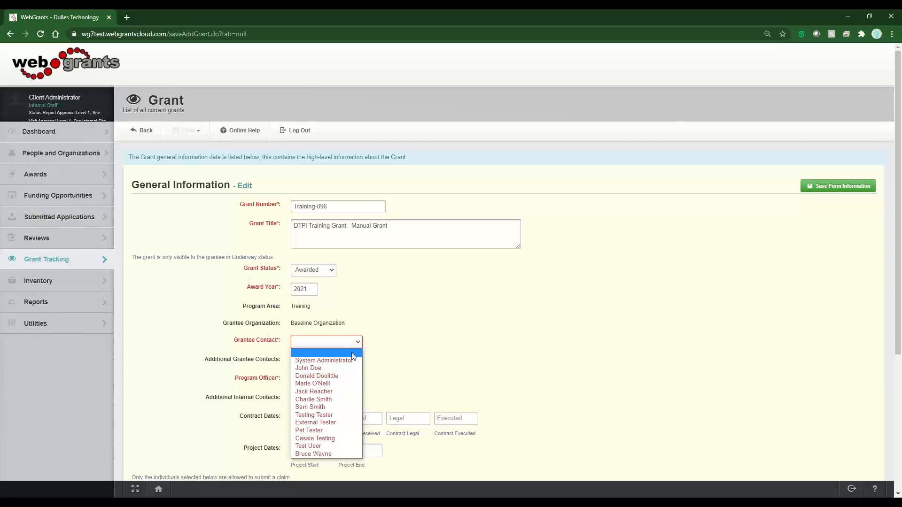
{"action": "left_click", "coordinate": [332, 415]}
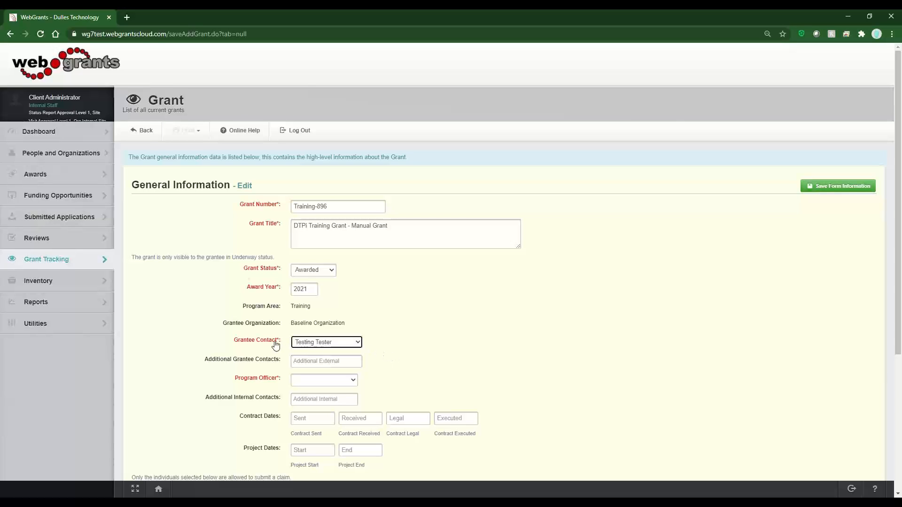
{"action": "left_click", "coordinate": [313, 362]}
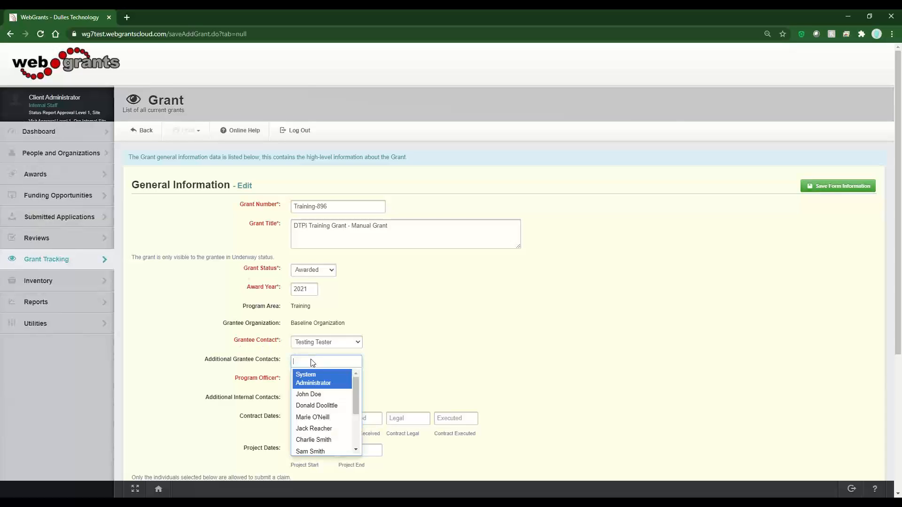
{"action": "left_click", "coordinate": [312, 406]}
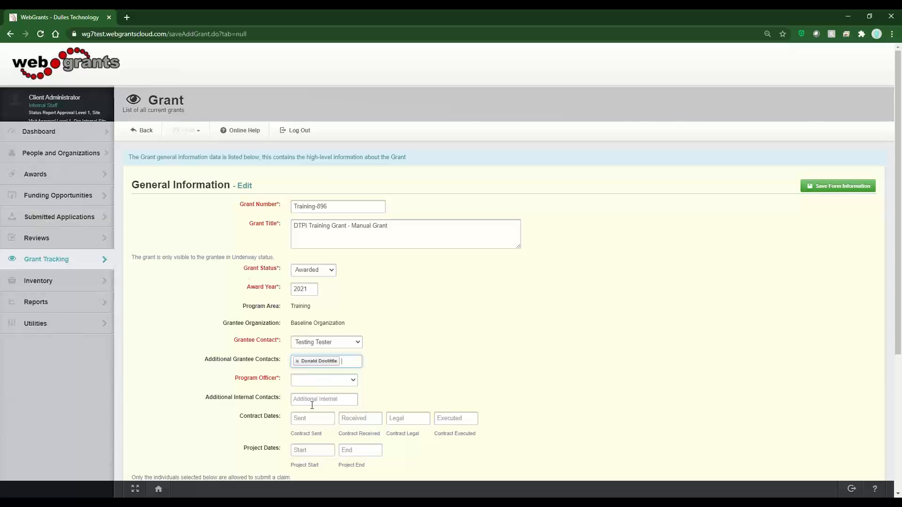
{"action": "left_click", "coordinate": [420, 380]}
{"action": "scroll", "coordinate": [421, 381], "scroll_direction": "down", "scroll_amount": 3}
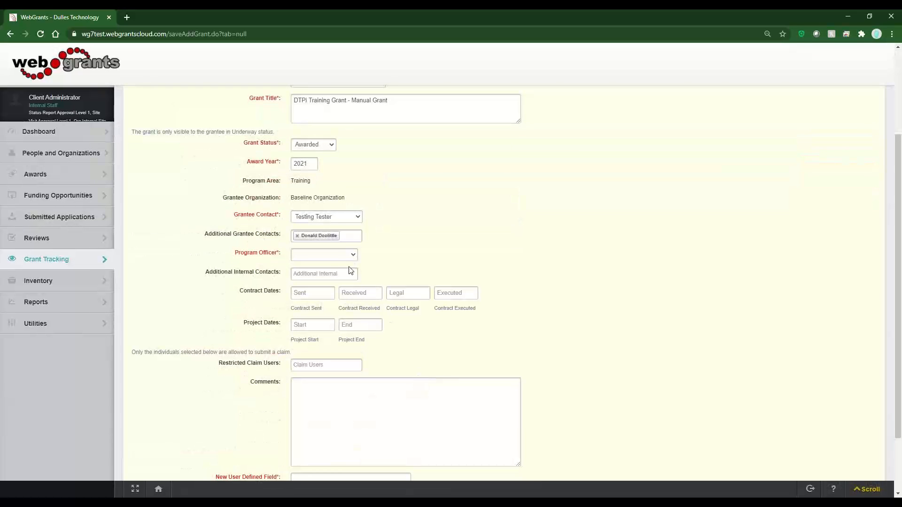
Set Client Administrator as the program officer and add one additional internal contact to the grant.
{"action": "left_click", "coordinate": [343, 257]}
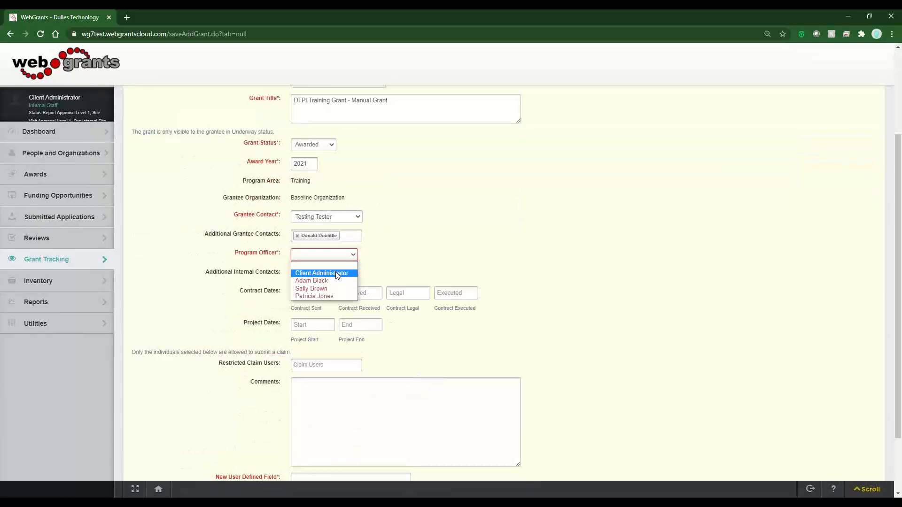
{"action": "left_click", "coordinate": [335, 273]}
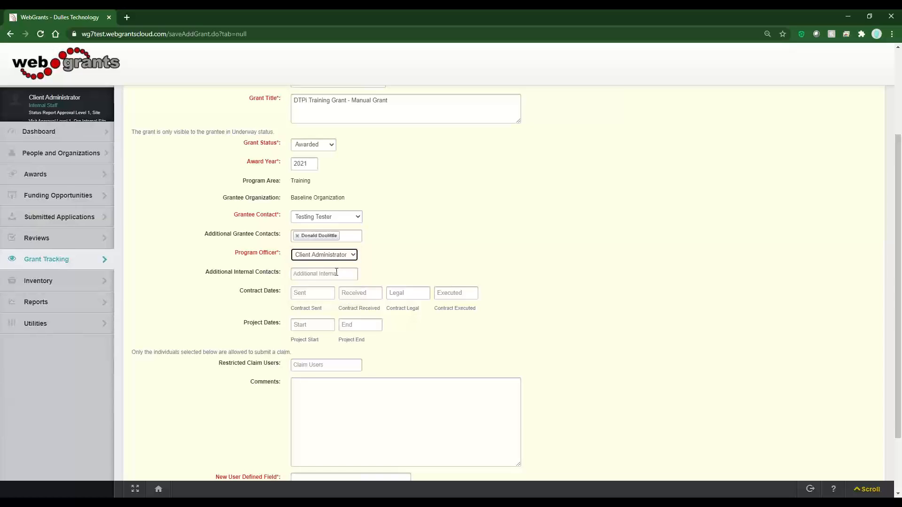
{"action": "left_click", "coordinate": [425, 266]}
{"action": "left_click", "coordinate": [353, 275]}
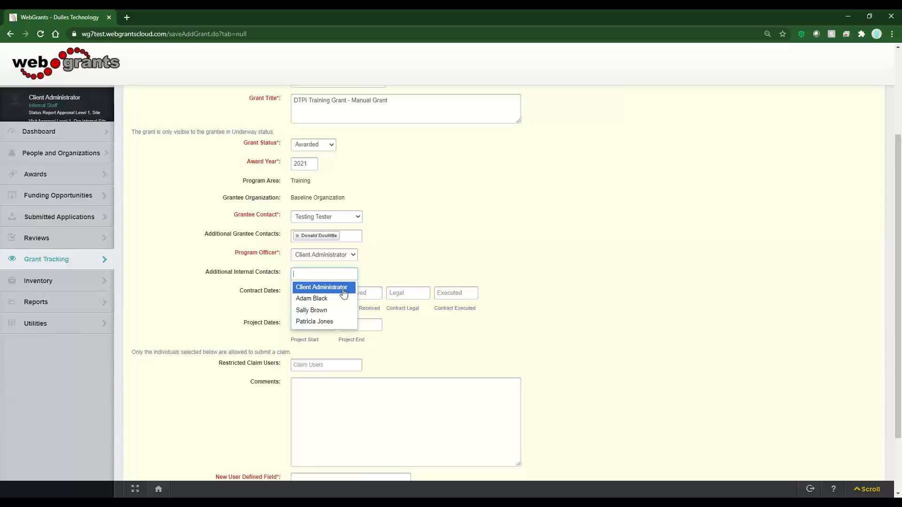
{"action": "left_click", "coordinate": [324, 310]}
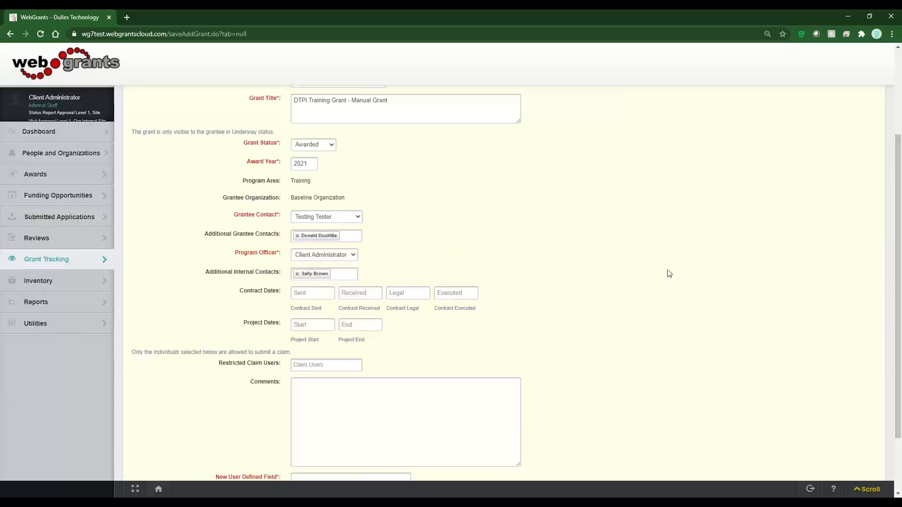
Add one restricted claim user to the grant and enter "My Comments" as its comments.
{"action": "left_click_drag", "start_coordinate": [900, 281], "coordinate": [900, 274]}
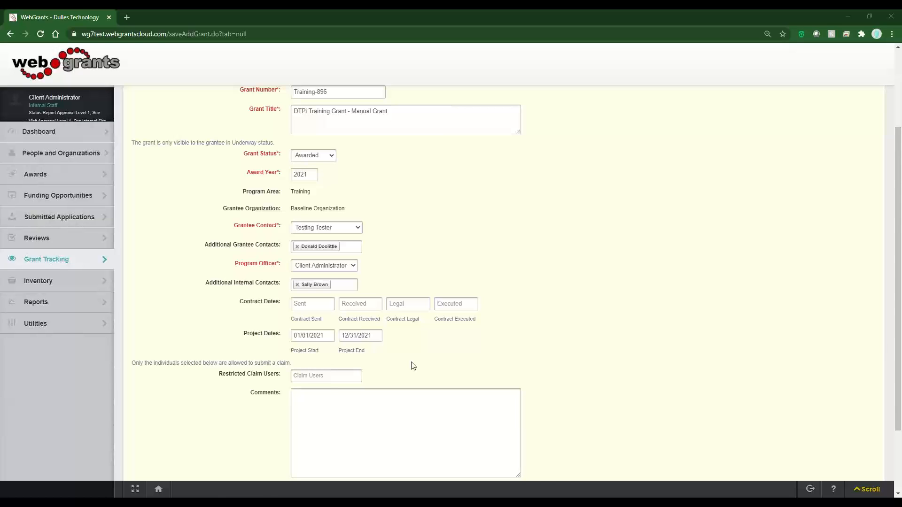
{"action": "left_click", "coordinate": [338, 375]}
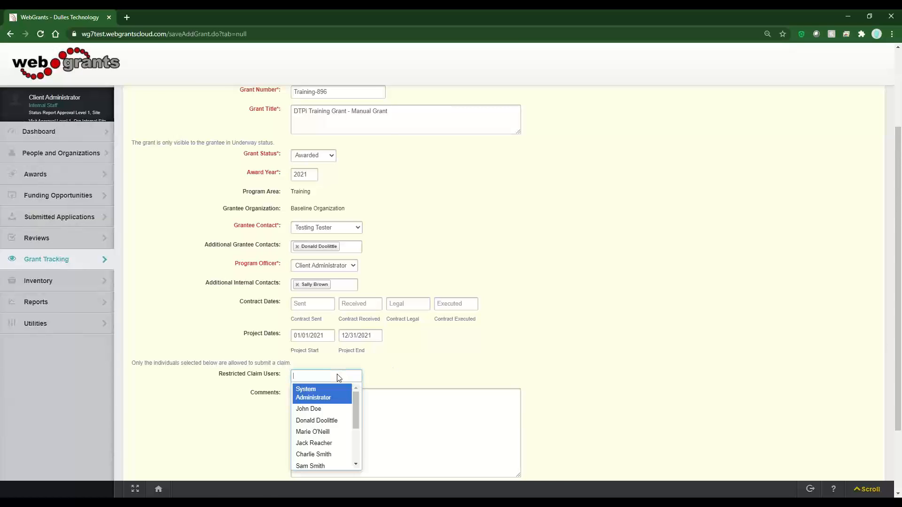
{"action": "left_click", "coordinate": [329, 432]}
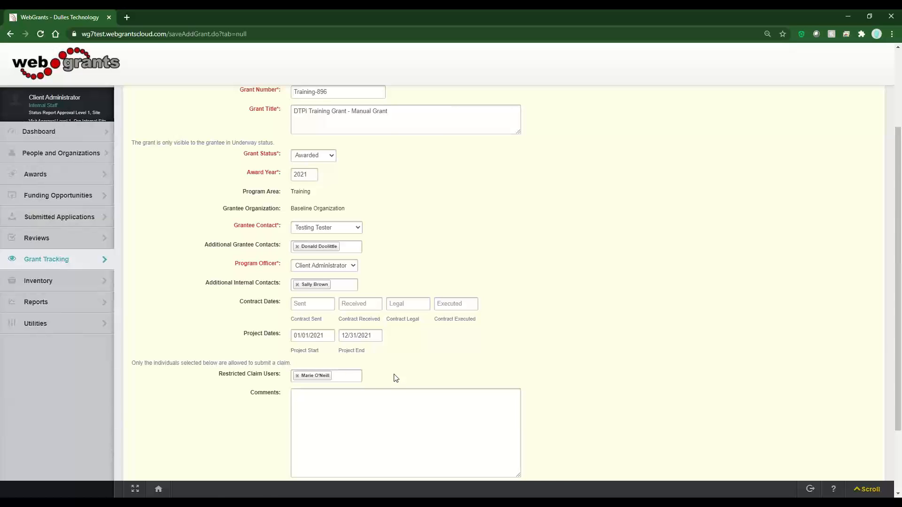
{"action": "left_click", "coordinate": [365, 389]}
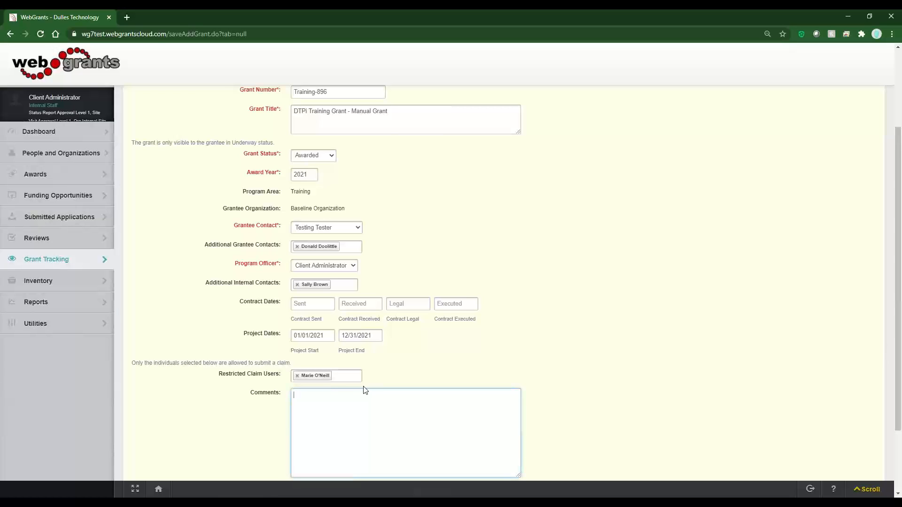
{"action": "type", "text": "My Comments"}
Add the restricted claim user as a second additional grantee contact and save the grant's general information.
{"action": "left_click", "coordinate": [358, 249]}
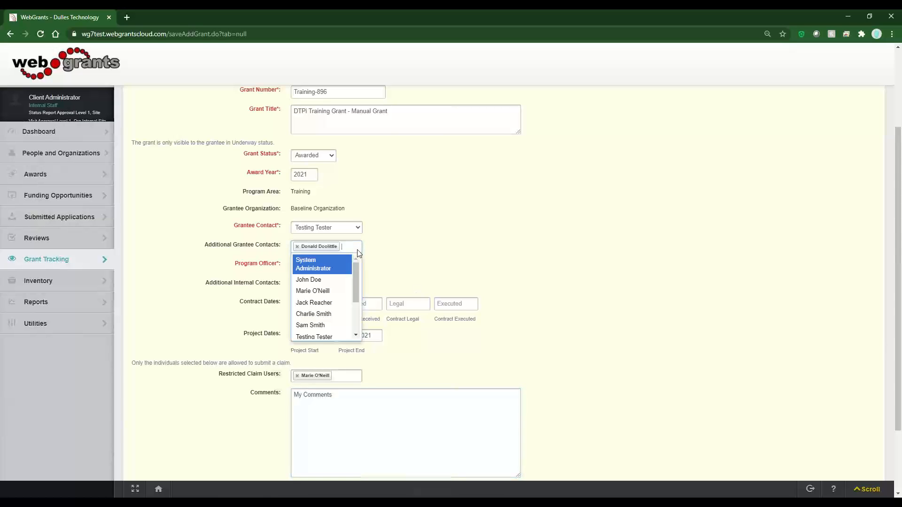
{"action": "type", "text": "mari"}
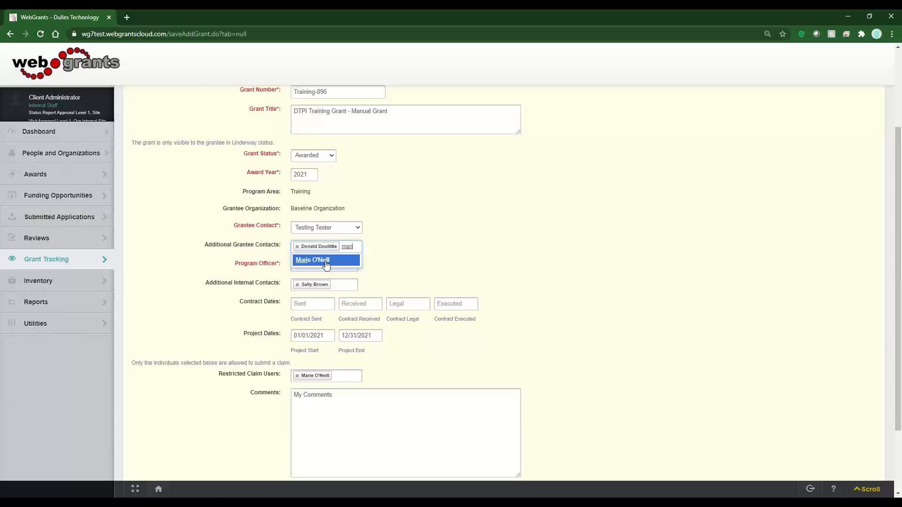
{"action": "left_click", "coordinate": [346, 260]}
{"action": "scroll", "coordinate": [581, 250], "scroll_direction": "up", "scroll_amount": 1}
{"action": "scroll", "coordinate": [581, 249], "scroll_direction": "up", "scroll_amount": 2}
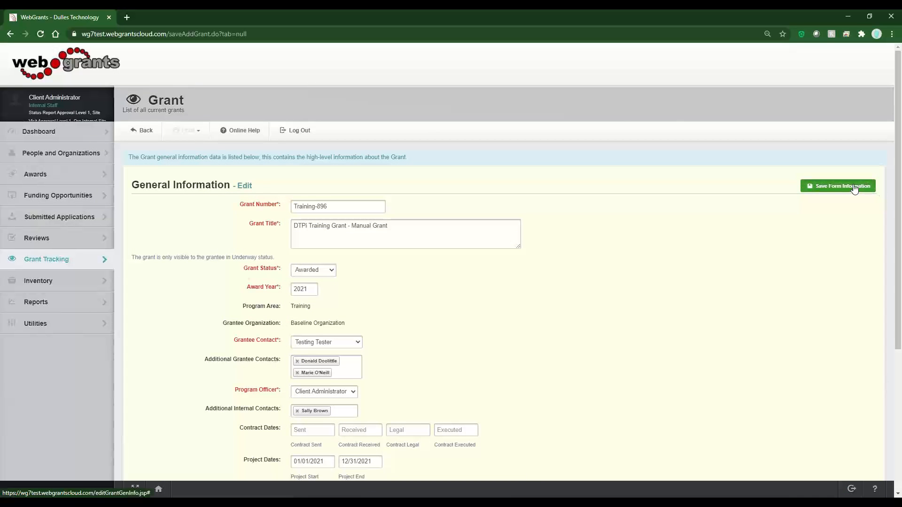
{"action": "left_click", "coordinate": [854, 187]}
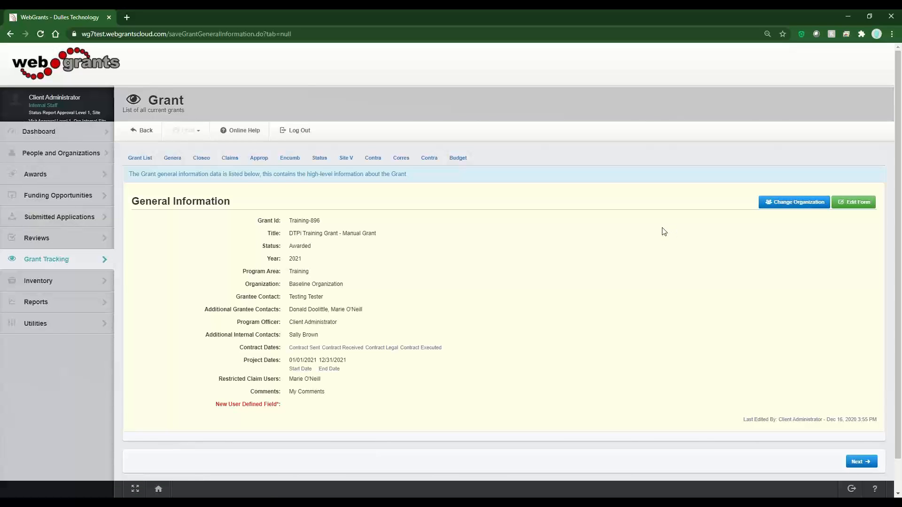
Reopen the grant's general information for editing and save it again without changes.
{"action": "left_click", "coordinate": [852, 206]}
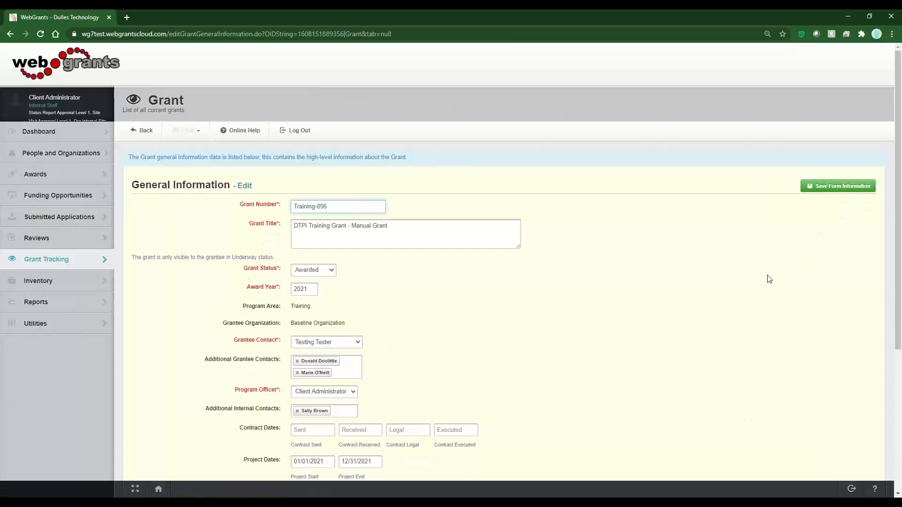
{"action": "left_click", "coordinate": [850, 189]}
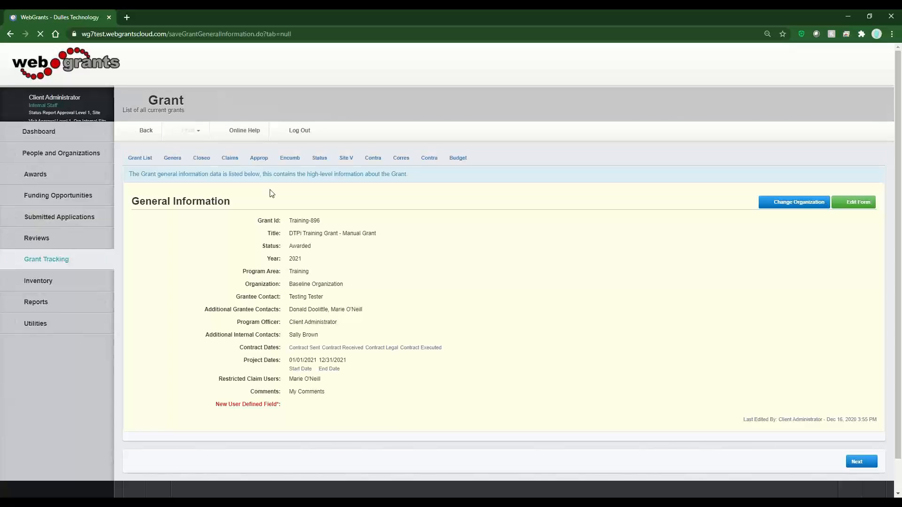
Go to the grant's component list and open the Budget component.
{"action": "left_click", "coordinate": [142, 162]}
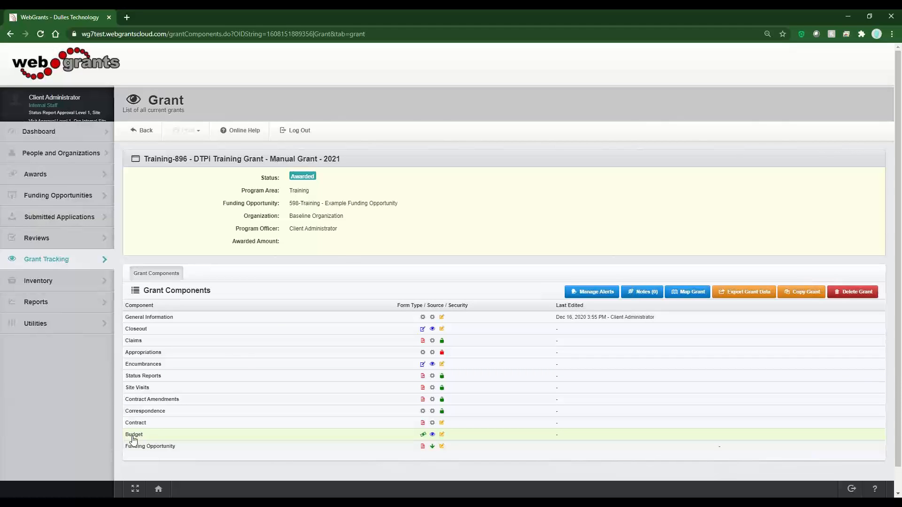
{"action": "left_click", "coordinate": [168, 438]}
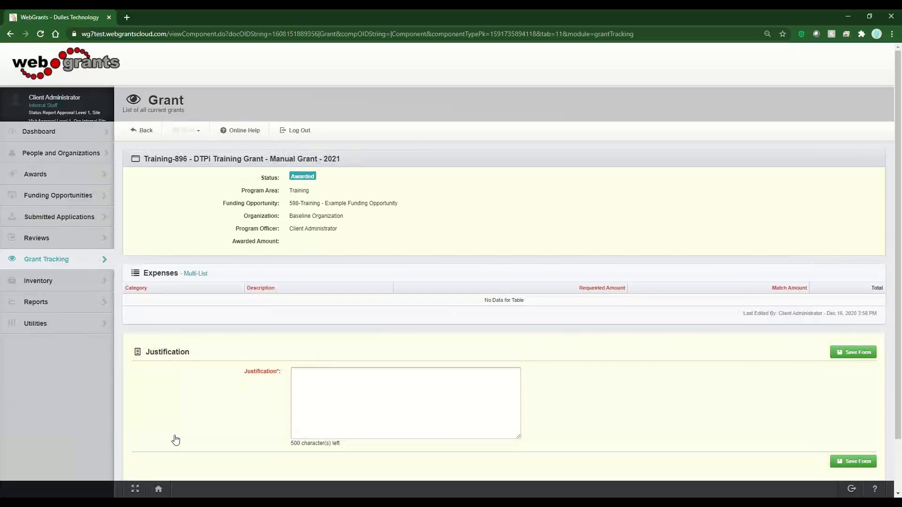
Log out of the session, leaving the budget form without saving it.
{"action": "left_click", "coordinate": [301, 136]}
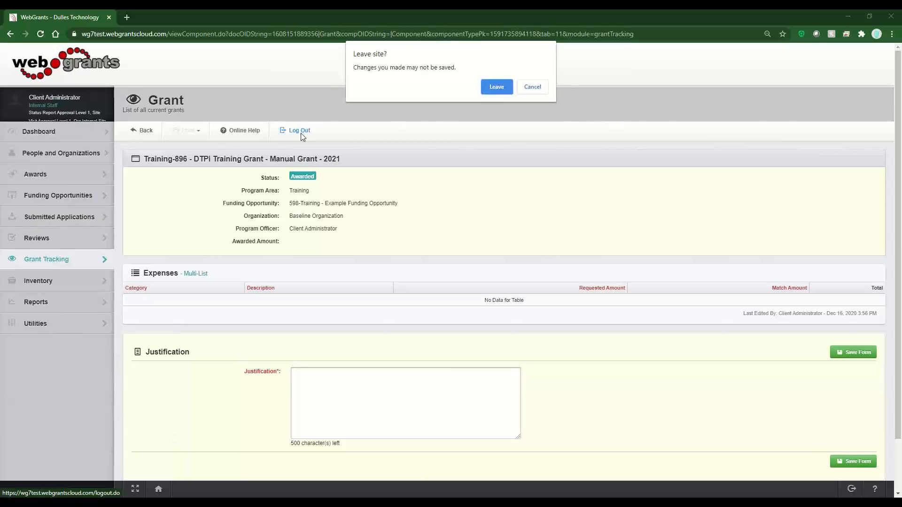
{"action": "left_click", "coordinate": [501, 89]}
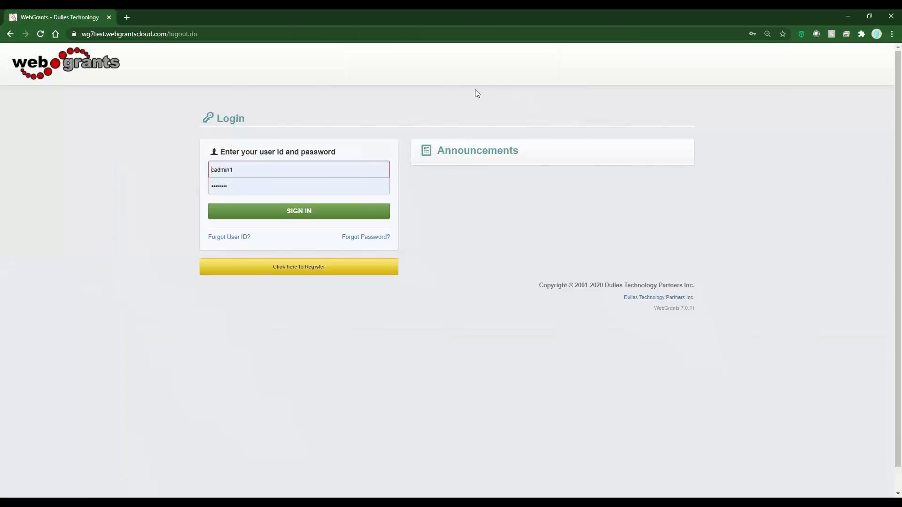